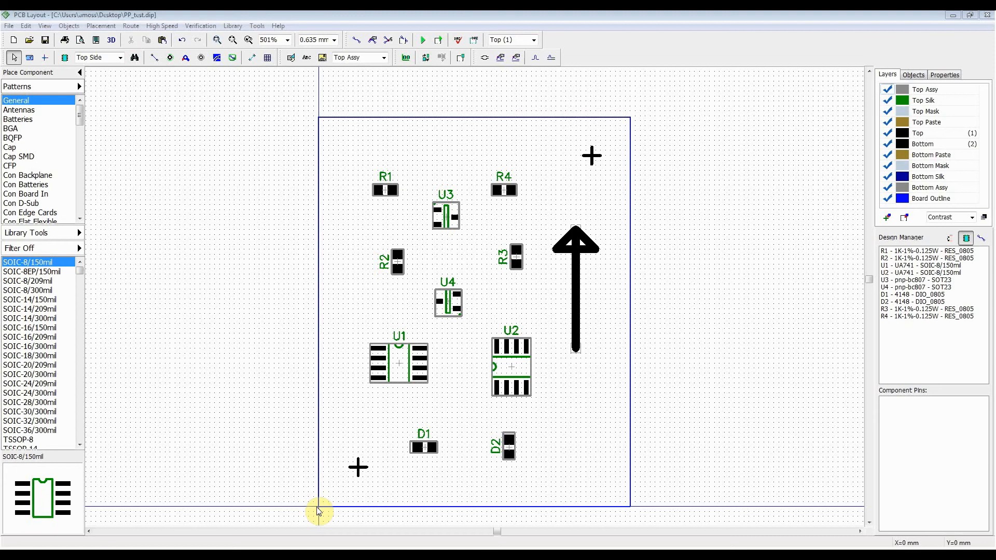
left_click(363, 484)
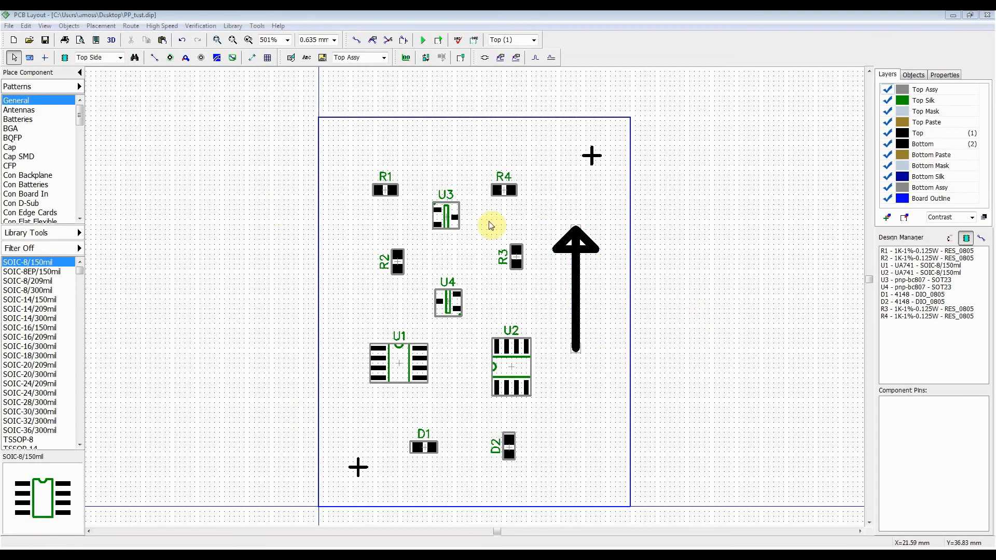
left_click(632, 311)
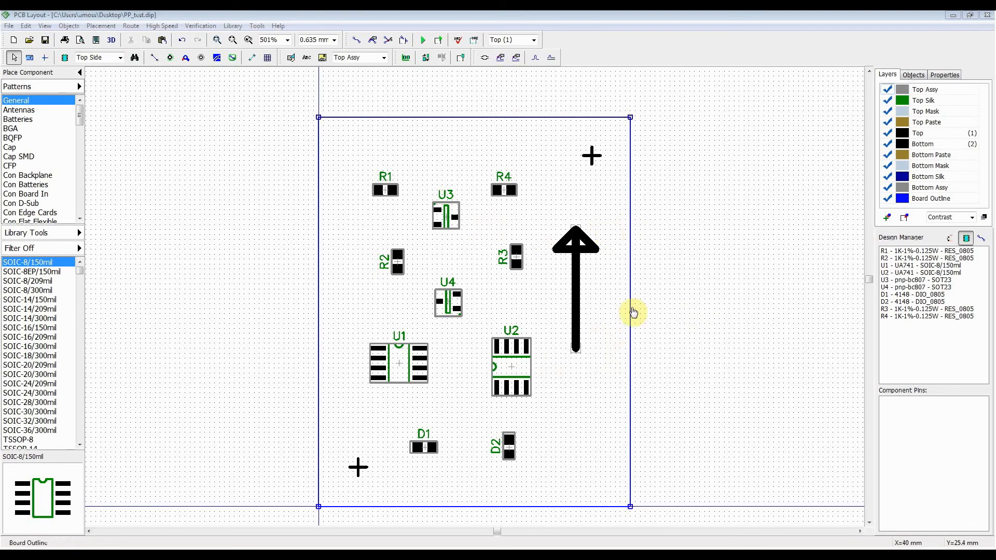
left_click(573, 474)
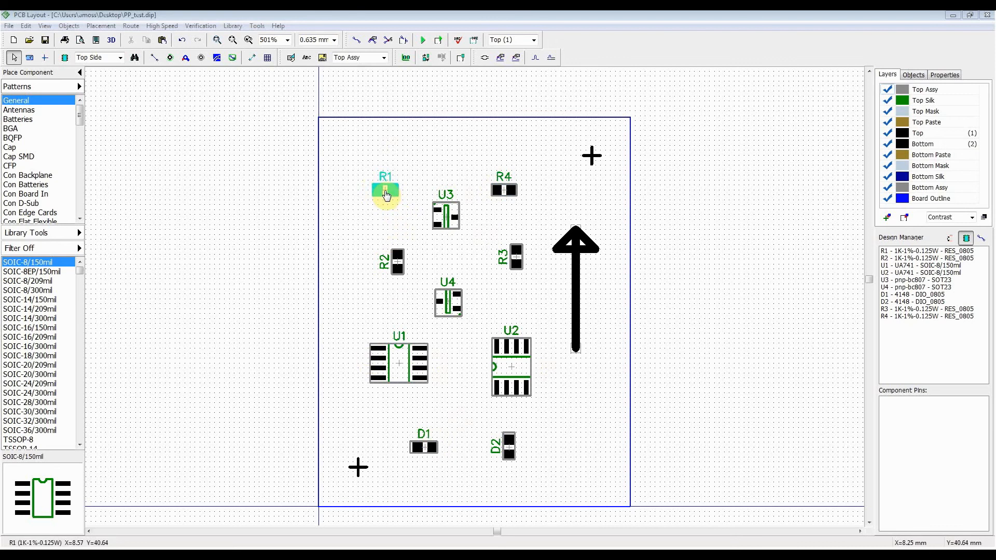
Open the component properties of resistor R1 and examine the parts of its Value entry.
left_click(385, 192)
right_click(385, 191)
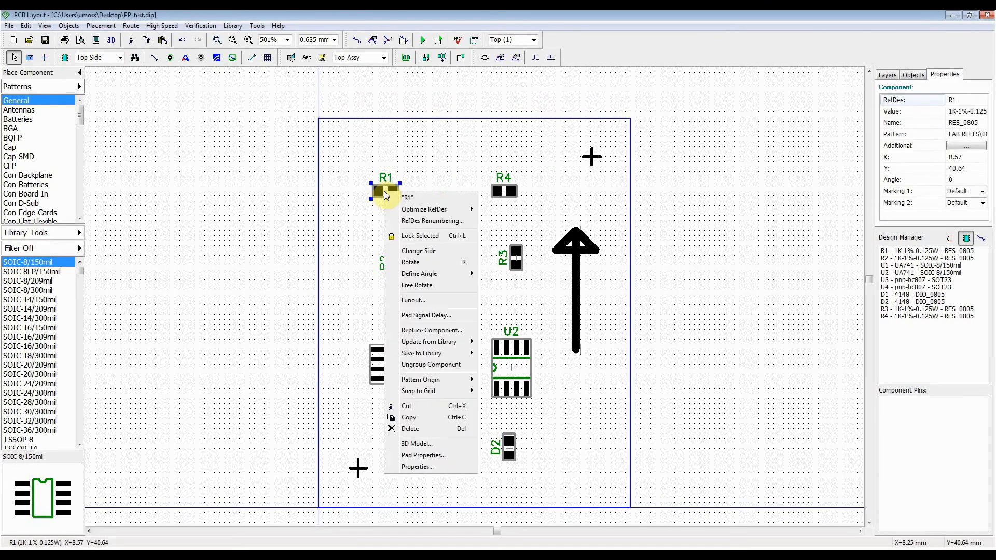
left_click(445, 466)
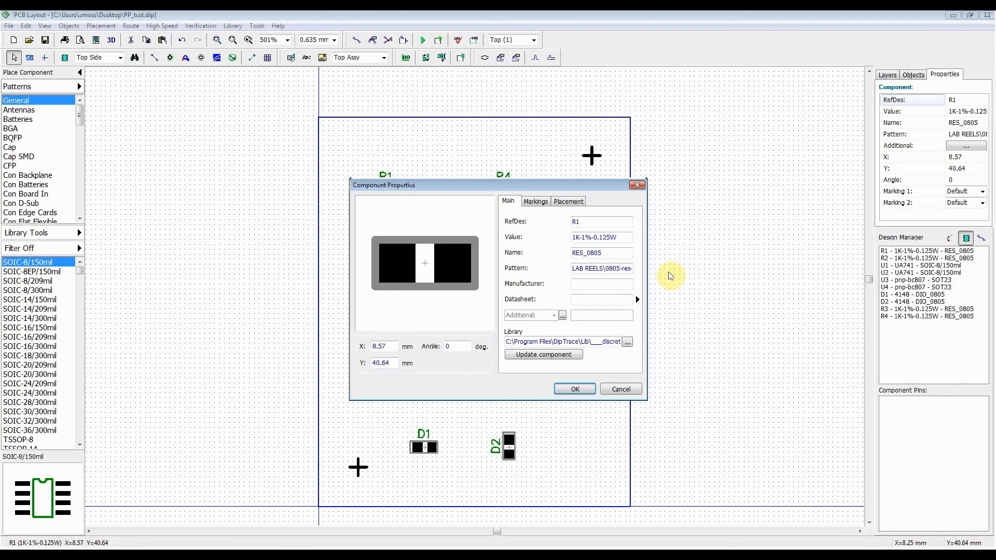
left_click_drag(572, 238, 630, 233)
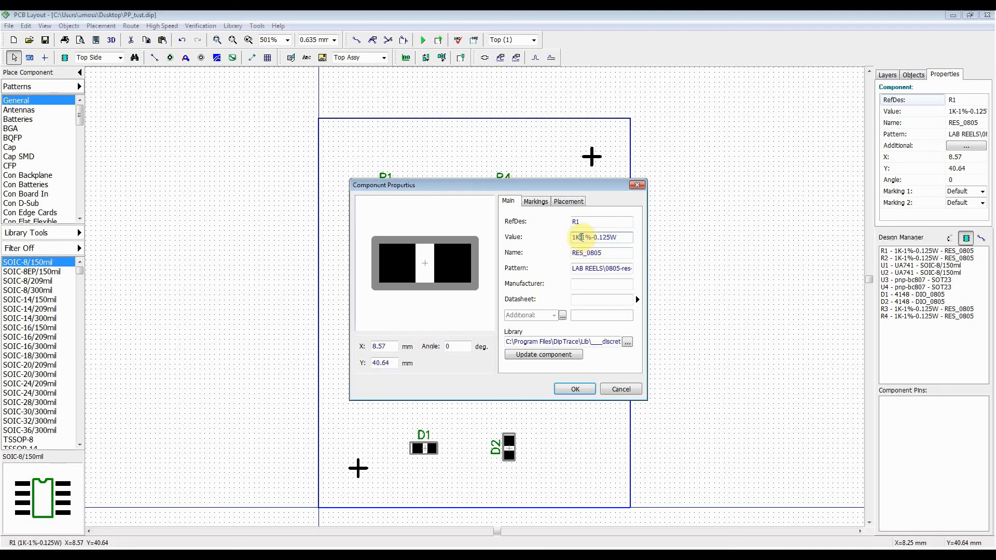
left_click(570, 238)
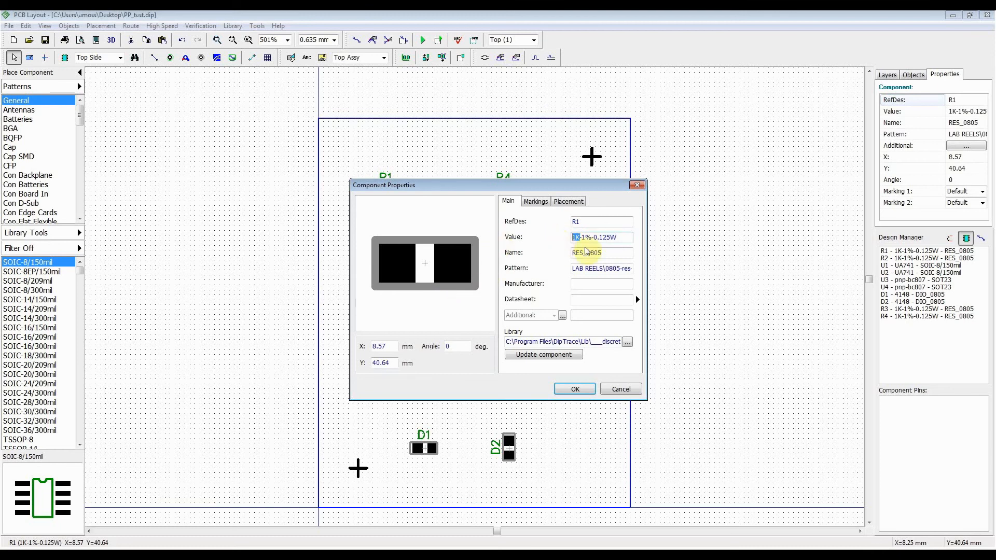
left_click_drag(590, 239, 555, 249)
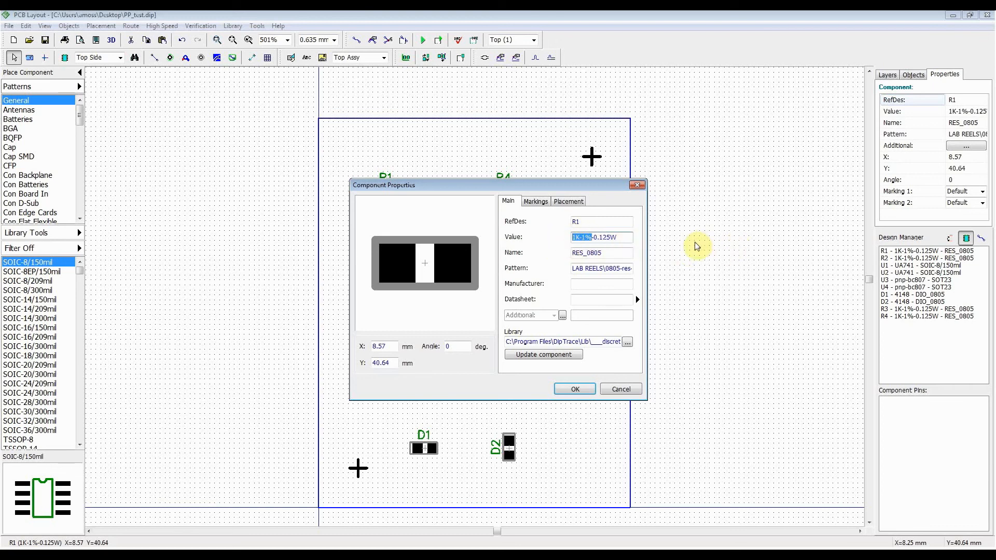
left_click(620, 238)
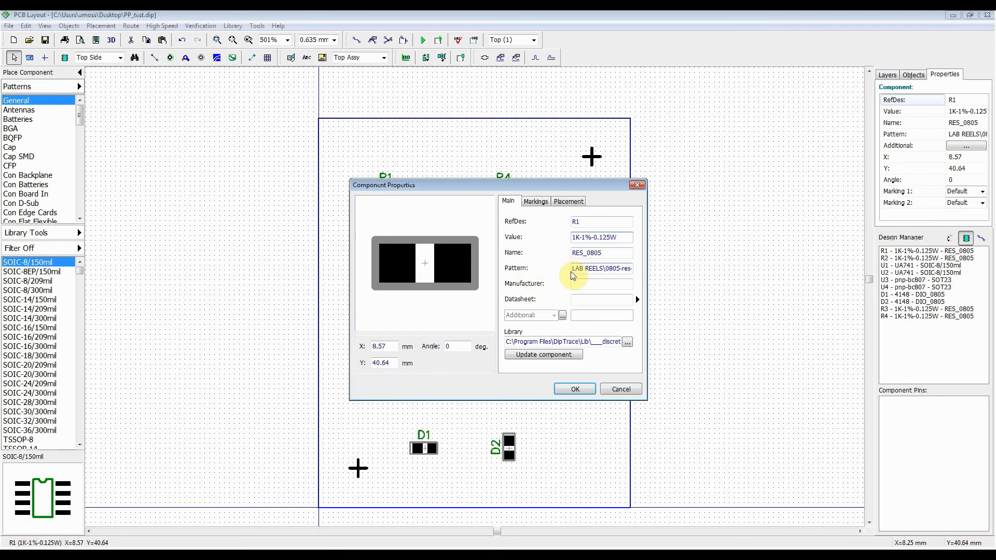
Examine the library and footprint parts of R1's Pattern entry through to its end, and close the properties.
left_click_drag(572, 268, 604, 268)
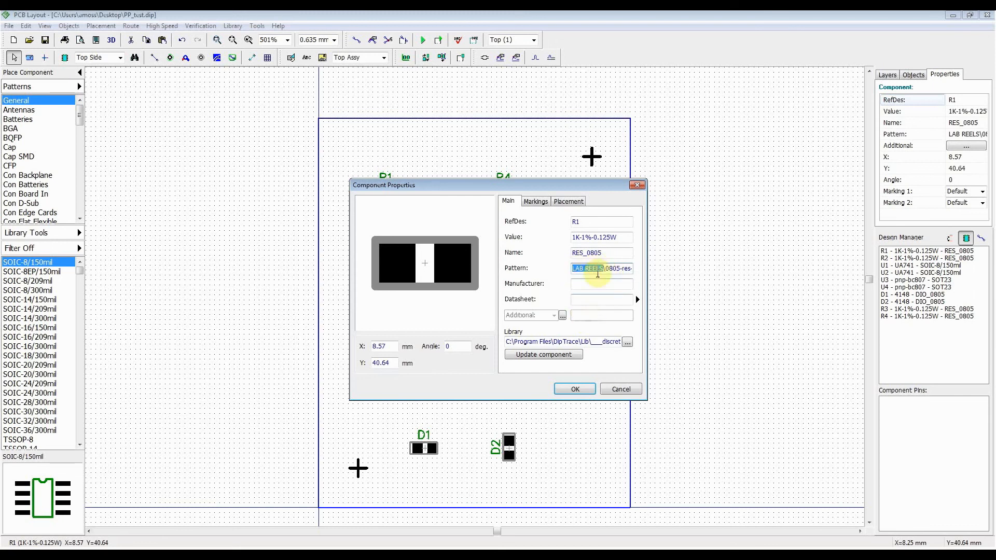
left_click_drag(610, 268, 634, 268)
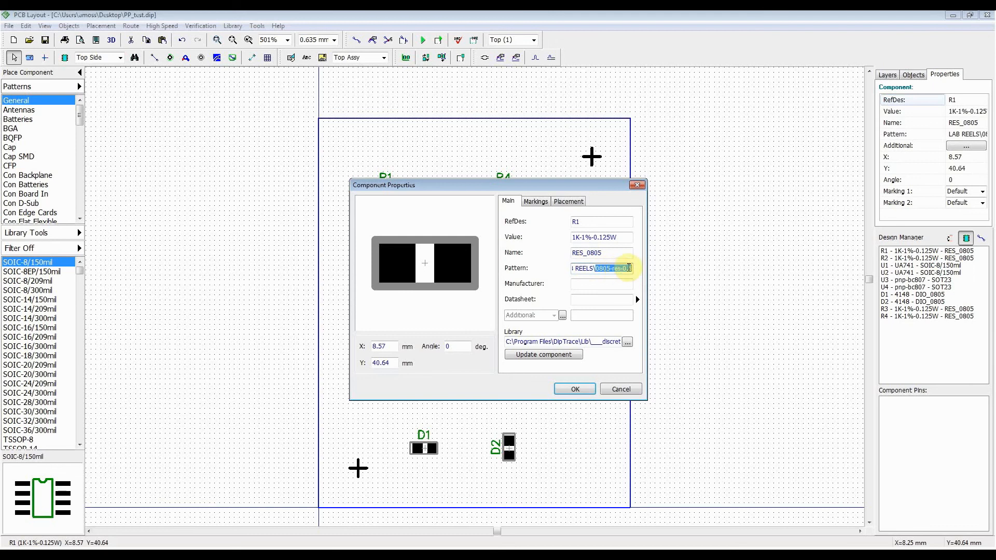
left_click(614, 269)
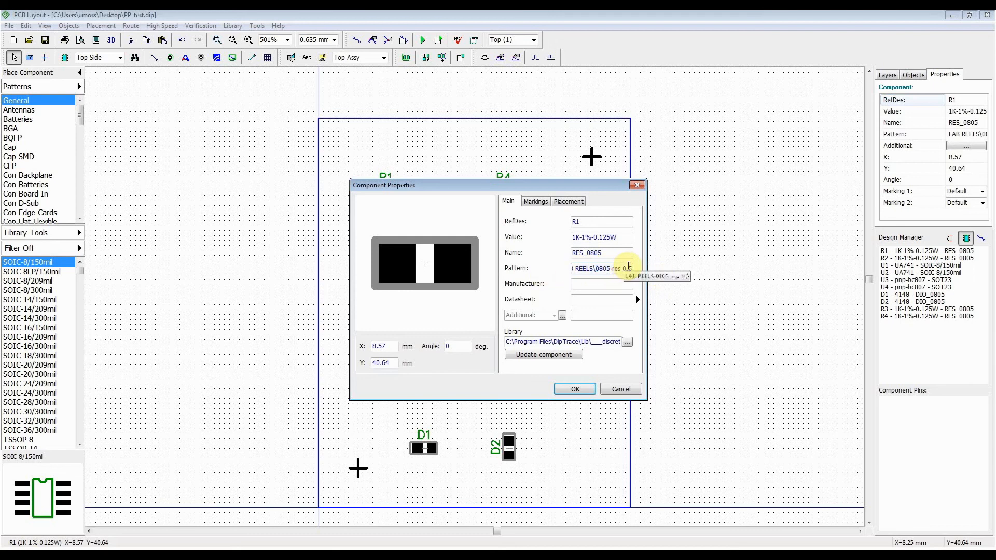
mouse_move(632, 268)
left_mouse_down()
mouse_move(571, 271)
mouse_move(640, 271)
left_mouse_up()
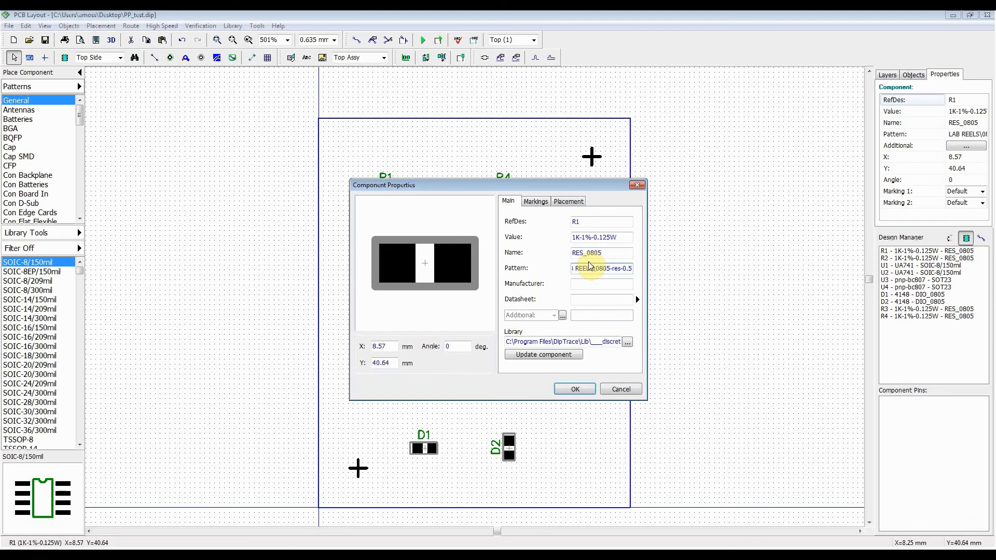
mouse_move(622, 268)
left_mouse_down()
mouse_move(560, 273)
mouse_move(642, 269)
left_mouse_up()
left_click(599, 269)
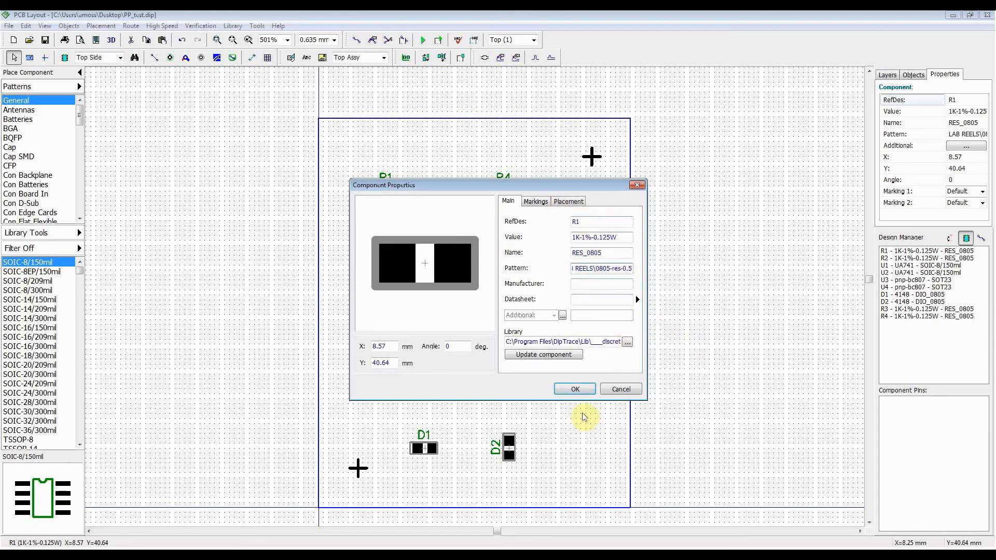
left_click(574, 390)
Inspect the value and pattern in the component properties of U1 and U2.
double_click(399, 363)
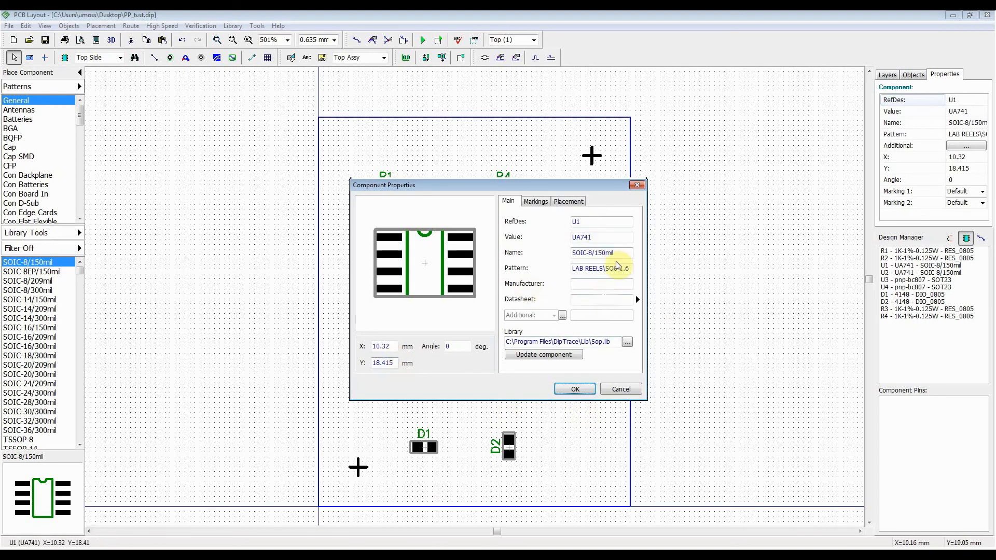
left_click(623, 388)
double_click(523, 369)
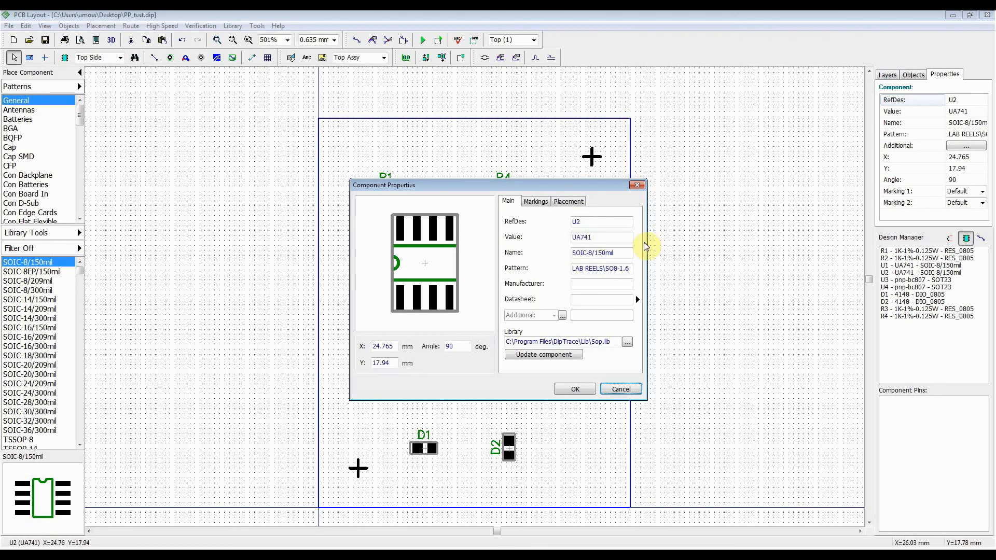
left_click(633, 391)
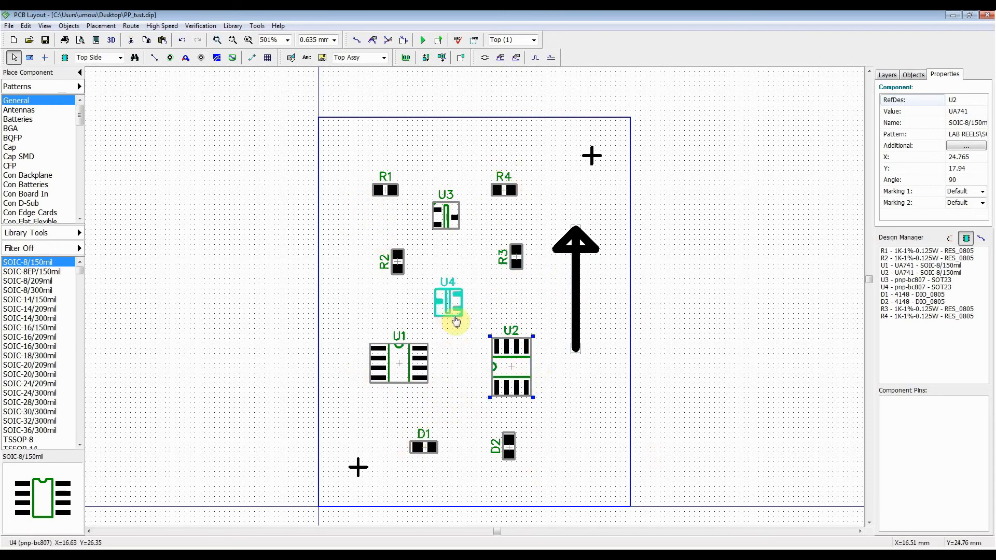
Compare the rotation angles in the component properties of U1, U2 and R3.
double_click(397, 375)
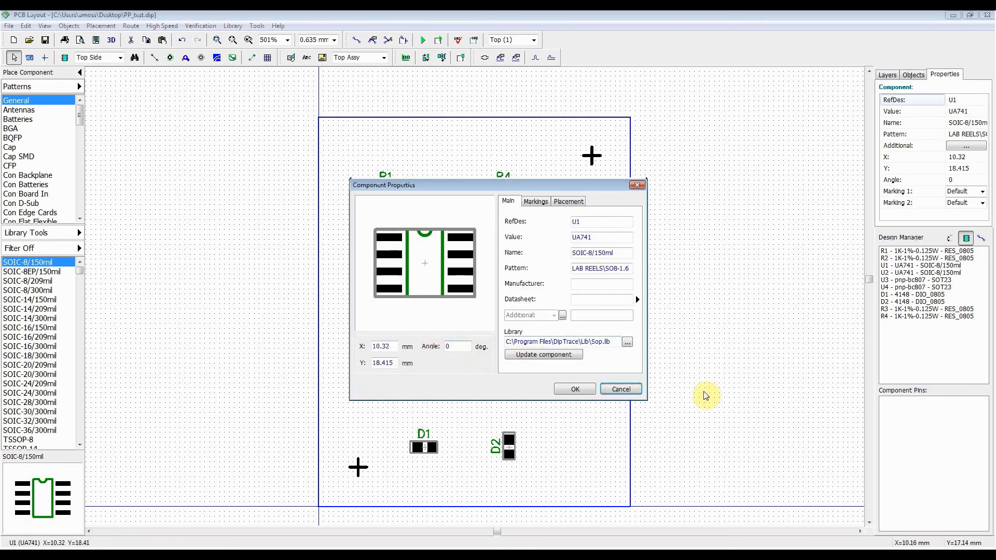
left_click(621, 389)
double_click(514, 370)
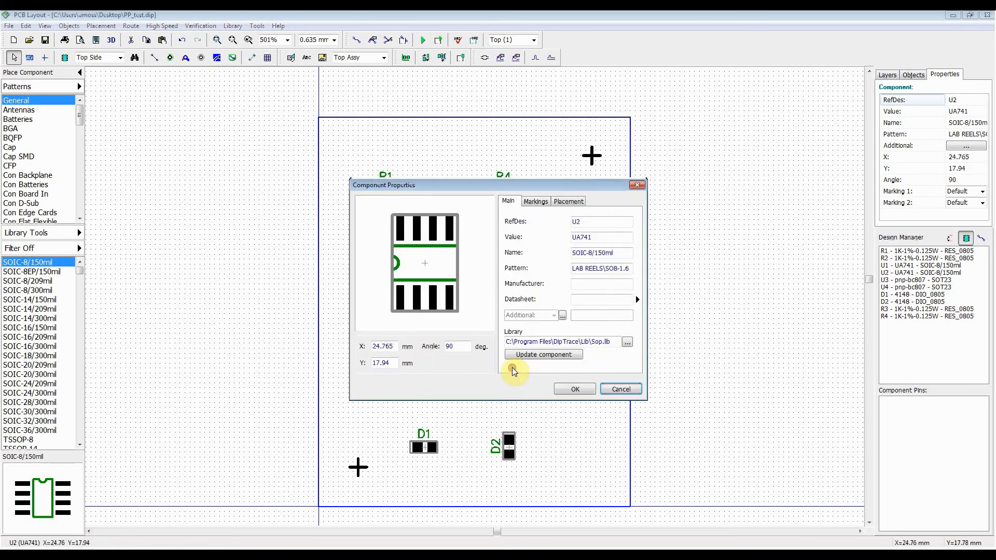
left_click(621, 389)
double_click(515, 267)
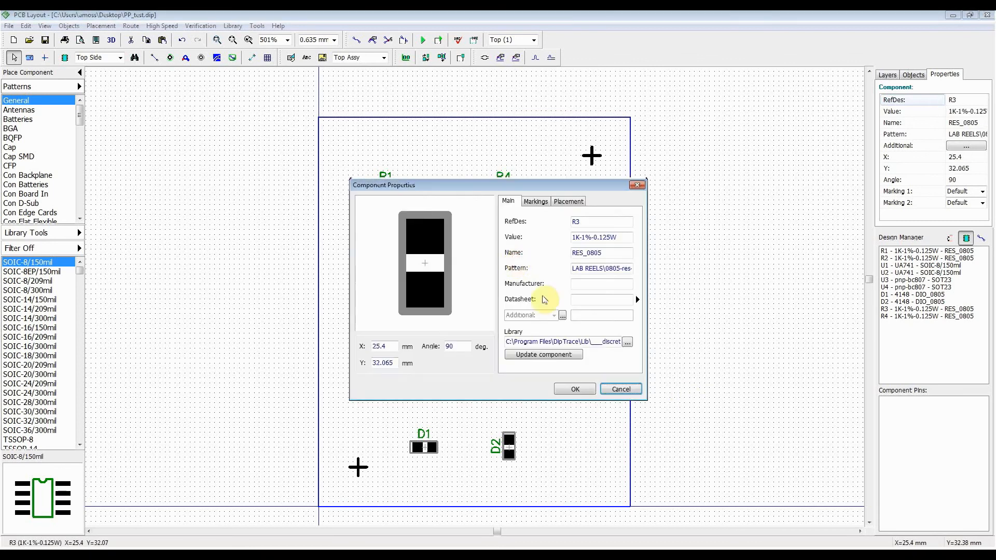
left_click(620, 389)
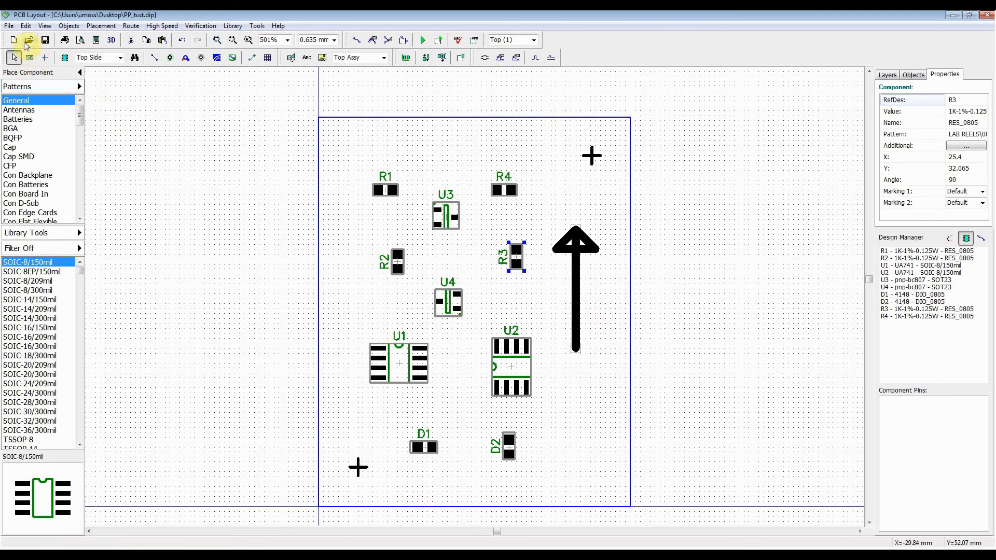
Start a Pick and Place export and set the component coordinates to By Component Center.
left_click(10, 26)
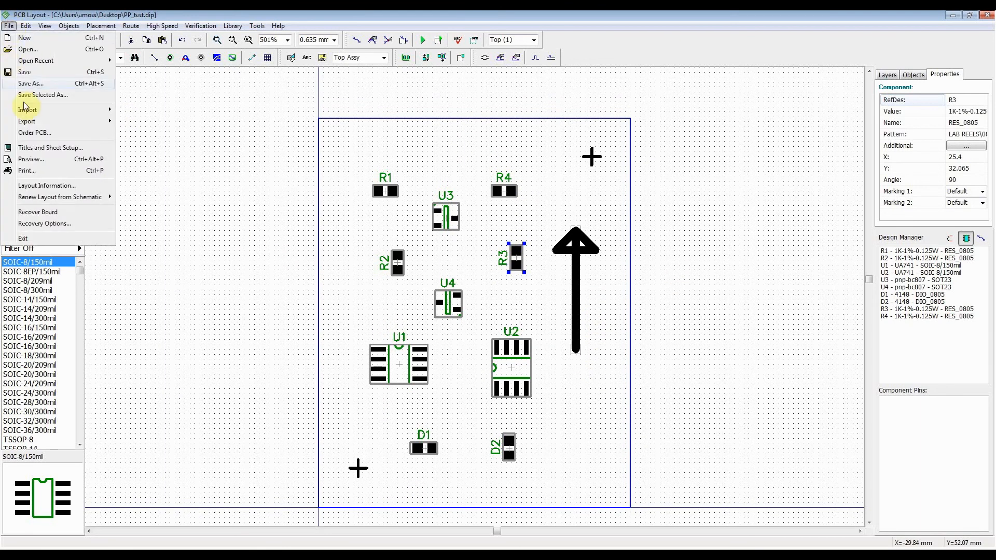
mouse_move(66, 123)
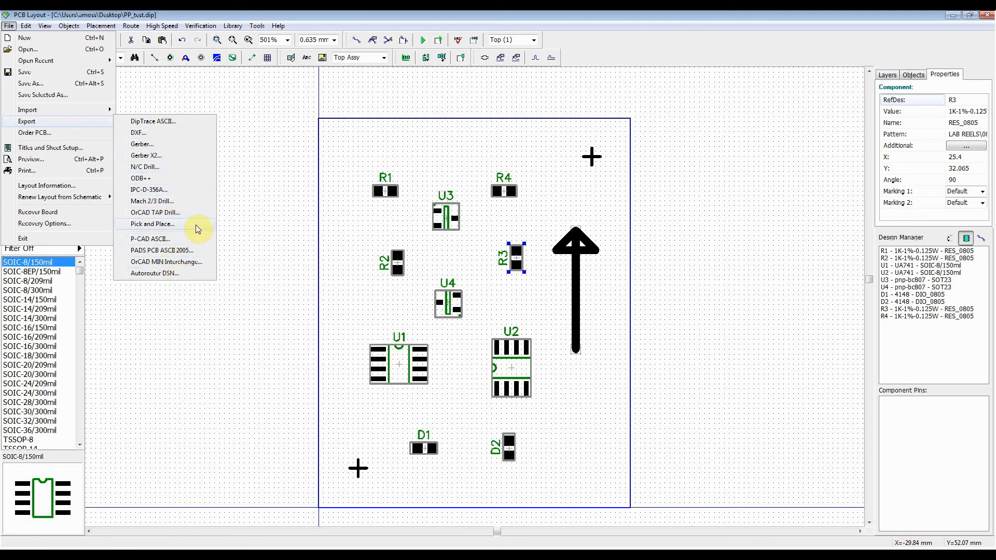
left_click(177, 225)
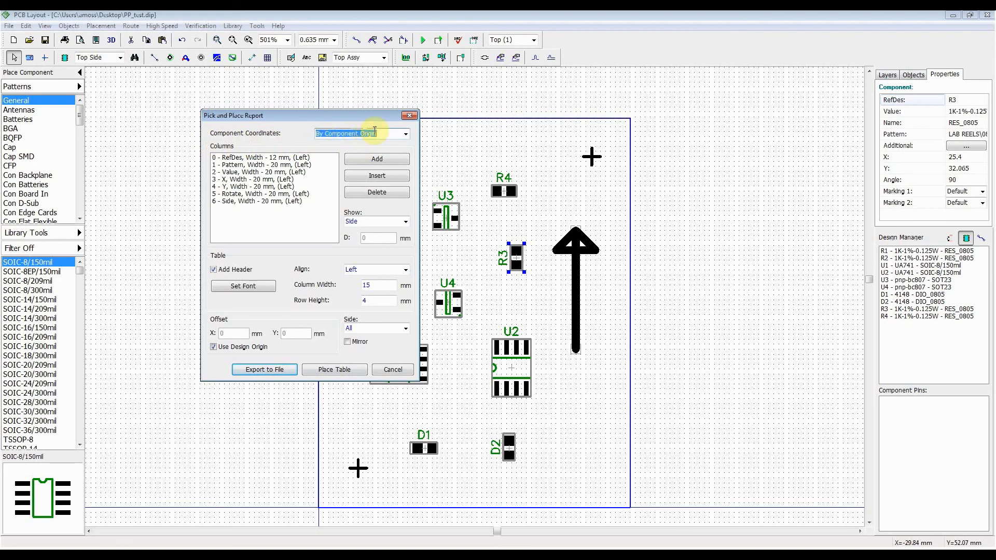
left_click(405, 132)
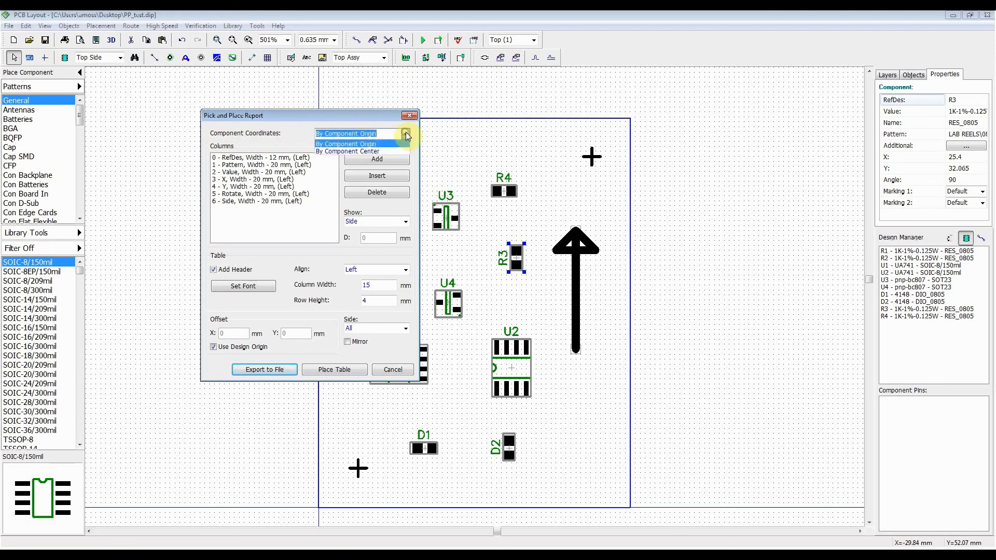
left_click(387, 150)
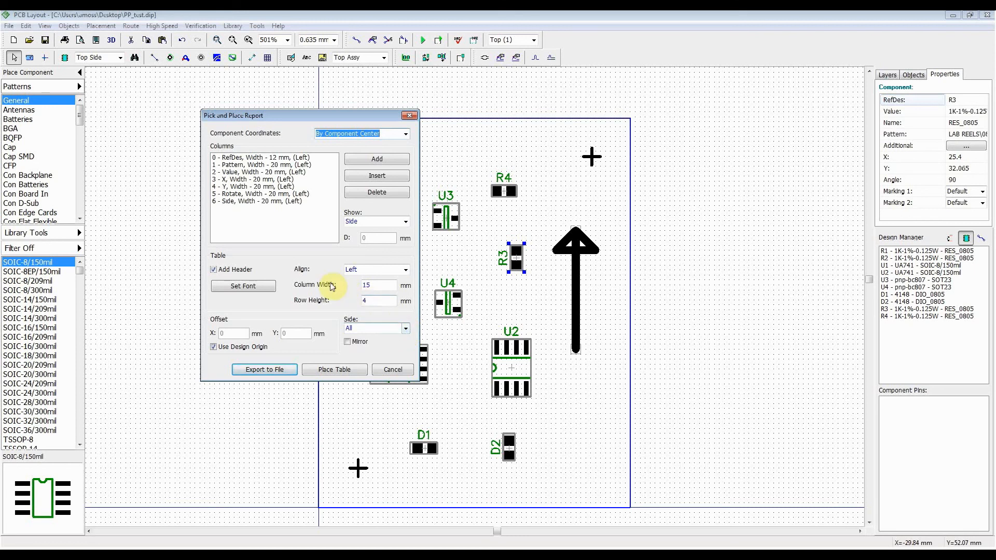
Review which data fields can be shown in the report's RefDes column.
left_click(236, 157)
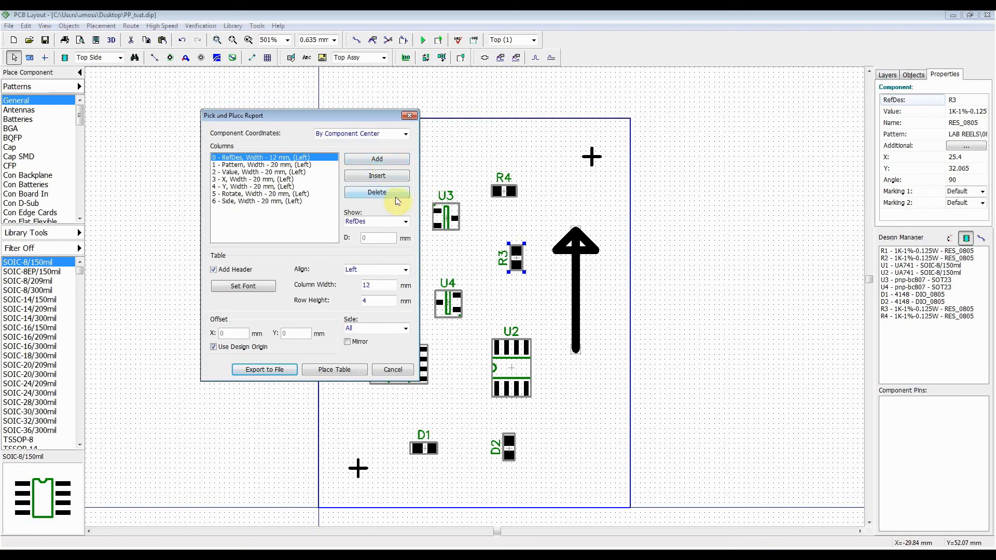
left_click(404, 221)
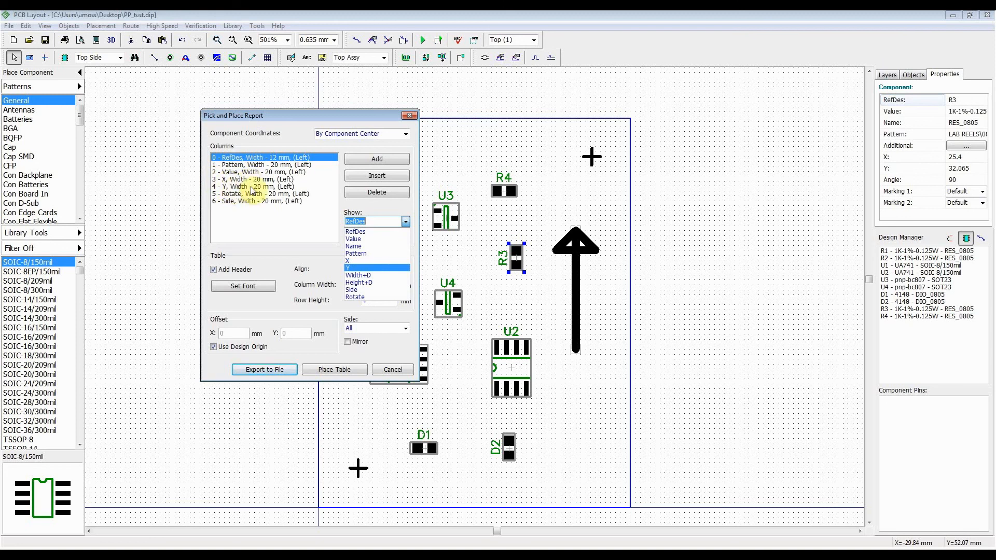
left_click(253, 263)
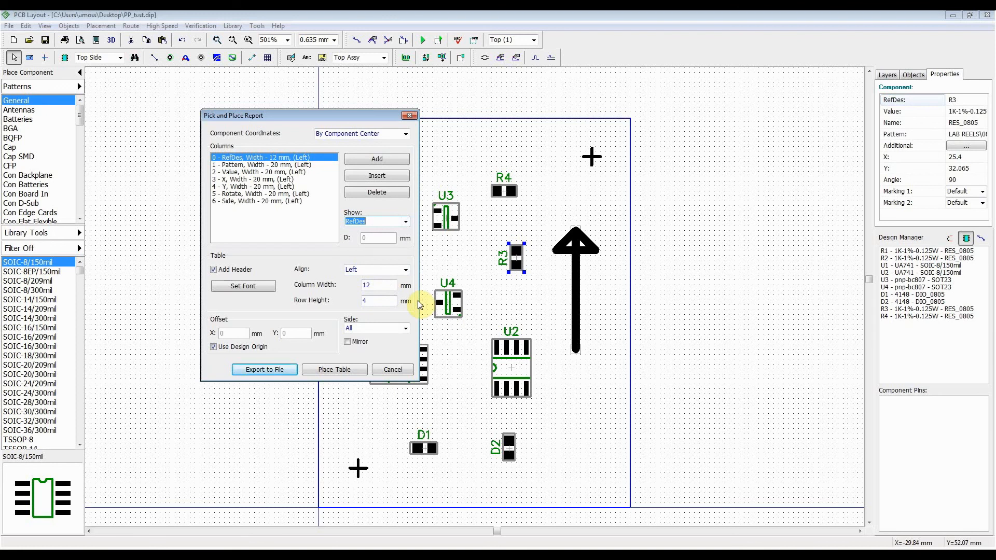
Export the report to Removable Disk (E:) as the Excel CSV file pp_file.csv, and open that file in Excel.
left_click(258, 370)
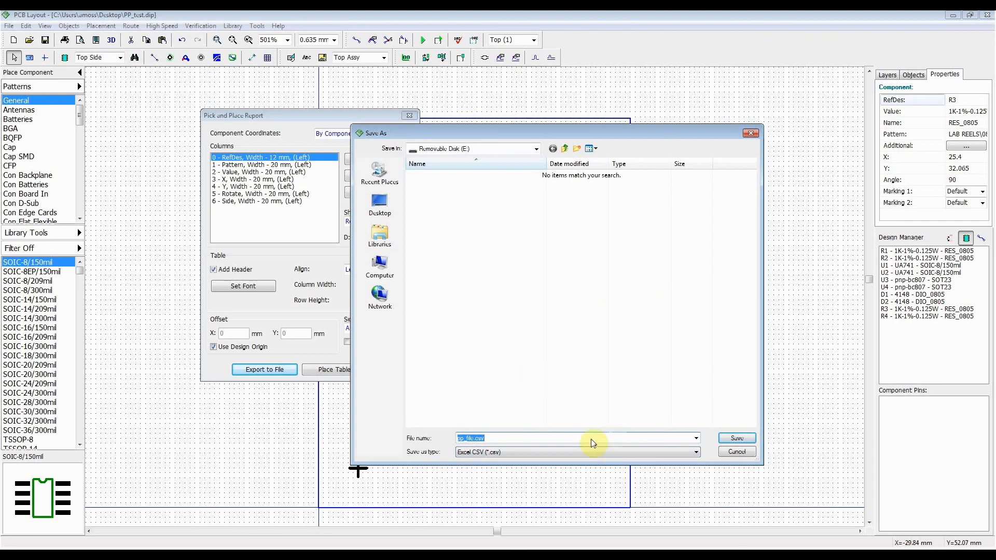
left_click(472, 438)
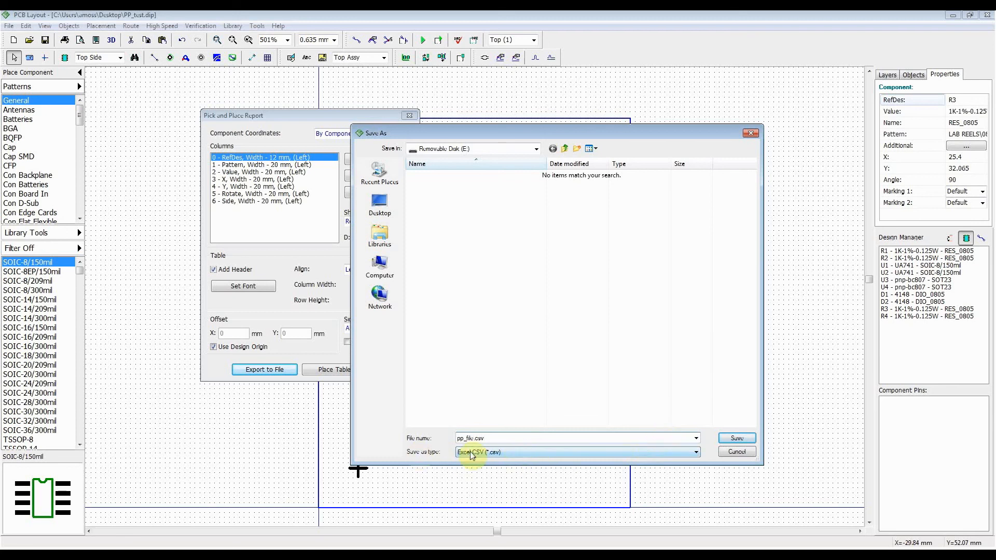
left_click(730, 441)
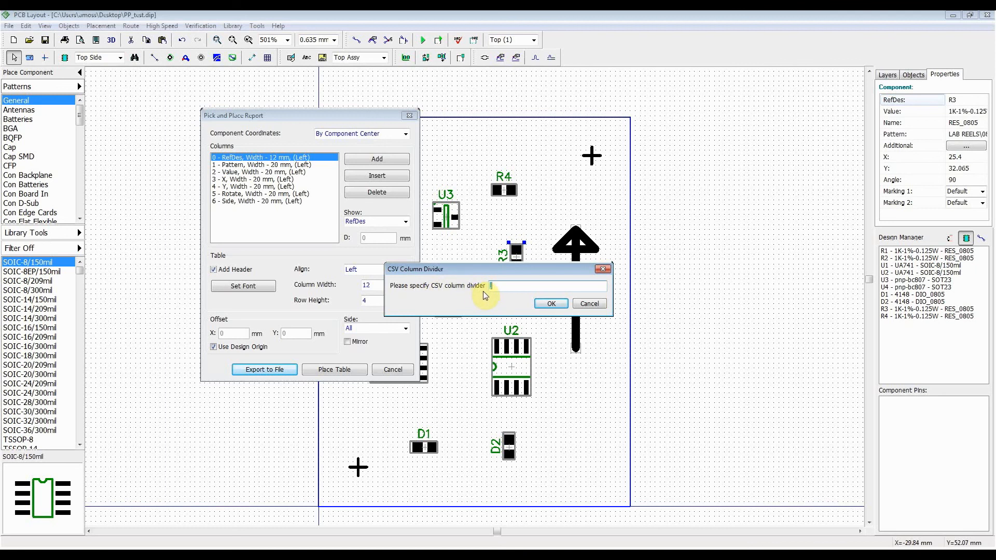
left_click(506, 285)
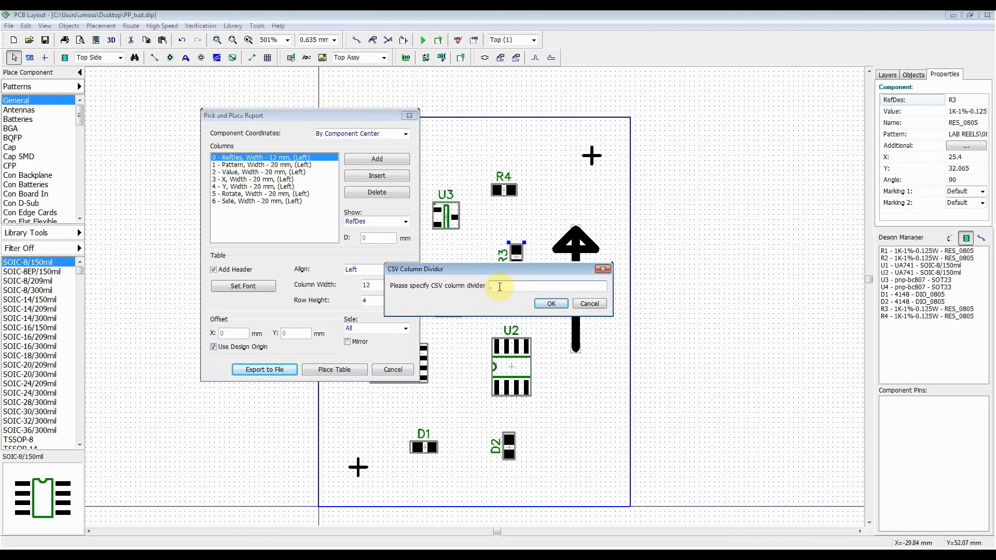
left_click(552, 304)
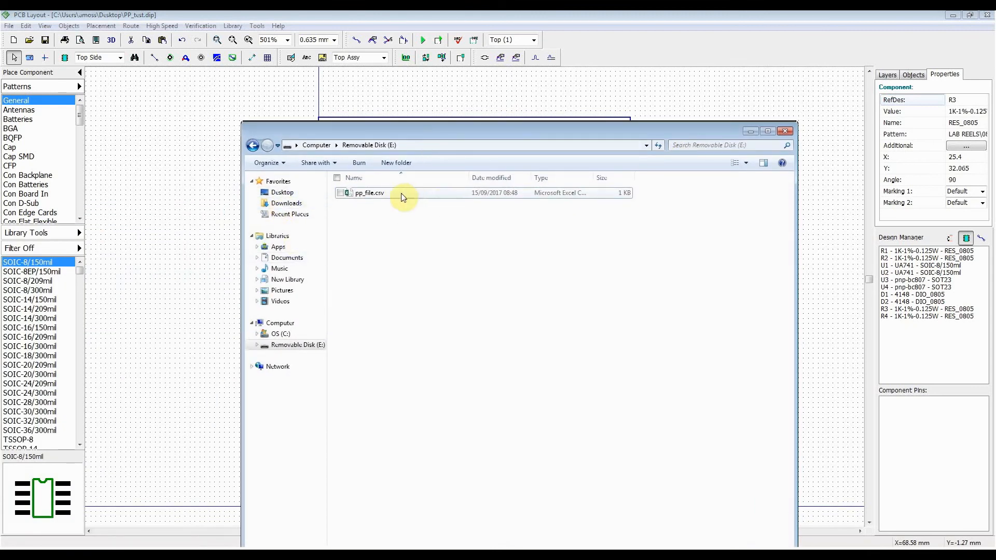
double_click(363, 195)
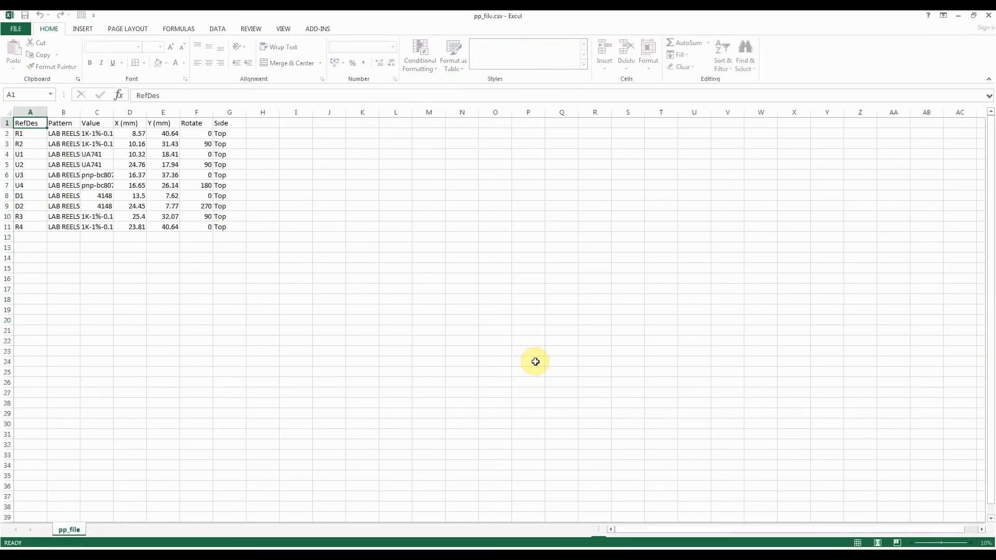
Minimize the Lab_schedule workbook behind pp_file.csv and maximize the pp_file.csv window again.
left_click_drag(440, 16, 474, 119)
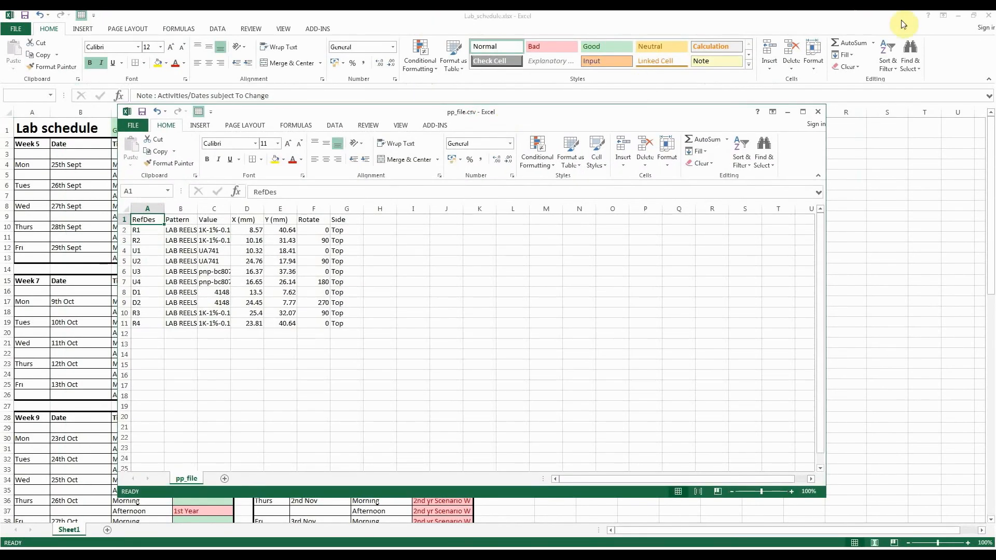
left_click(959, 18)
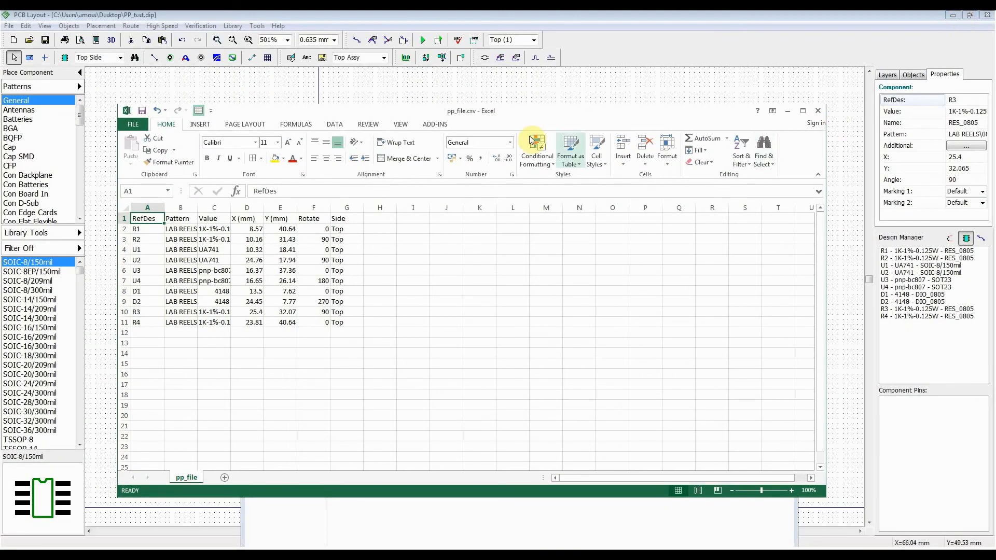
left_click_drag(440, 111, 459, 17)
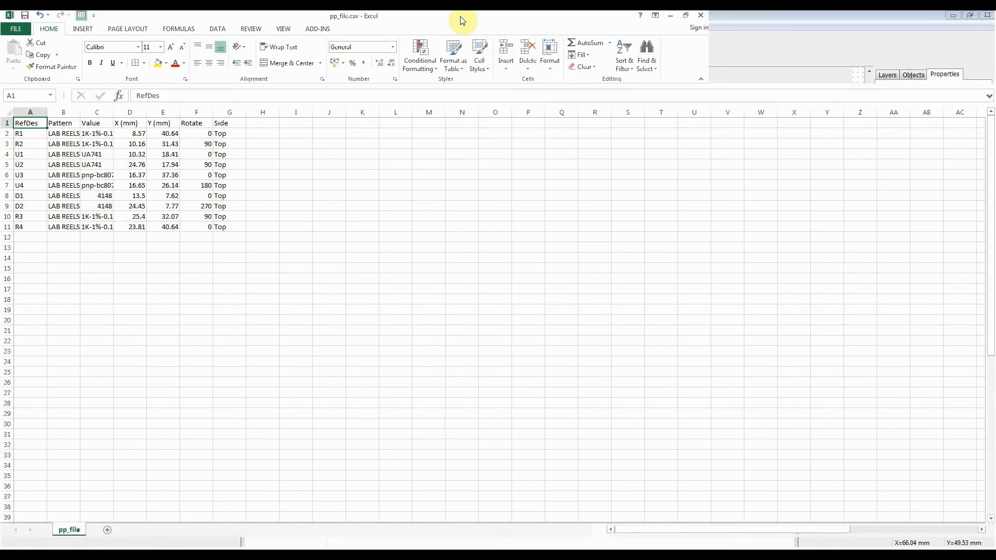
Widen the Pattern and Value columns so that their full entries can be read.
left_click_drag(32, 125, 240, 232)
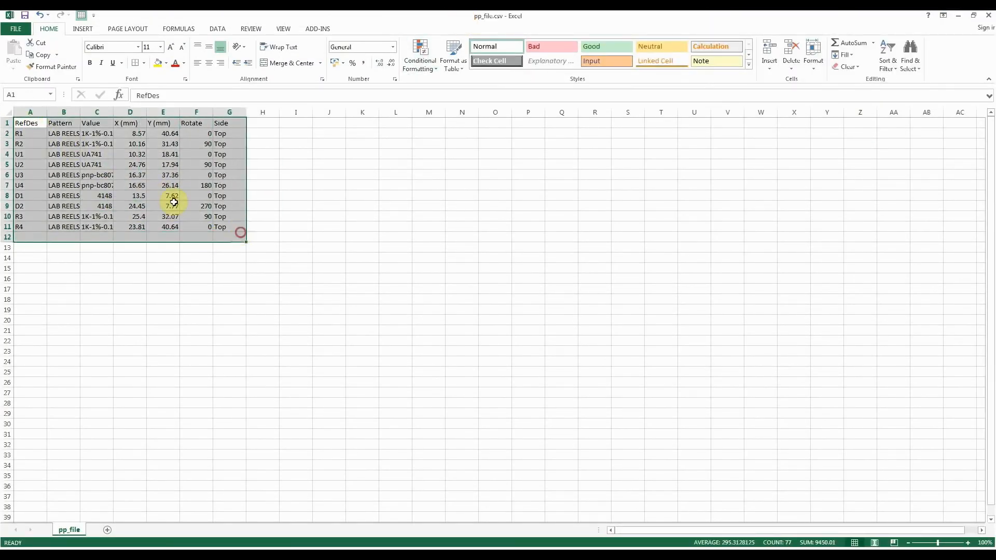
left_click(130, 175)
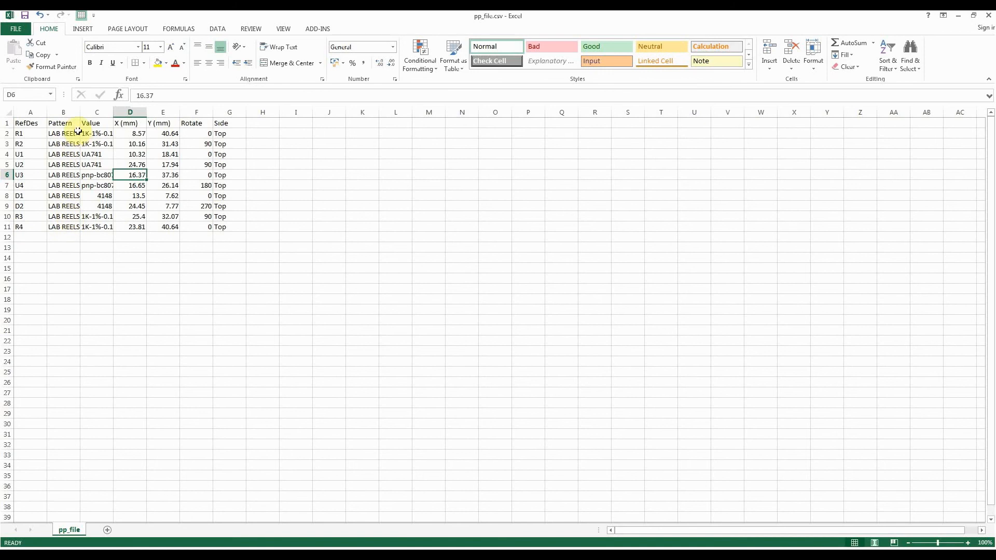
double_click(80, 112)
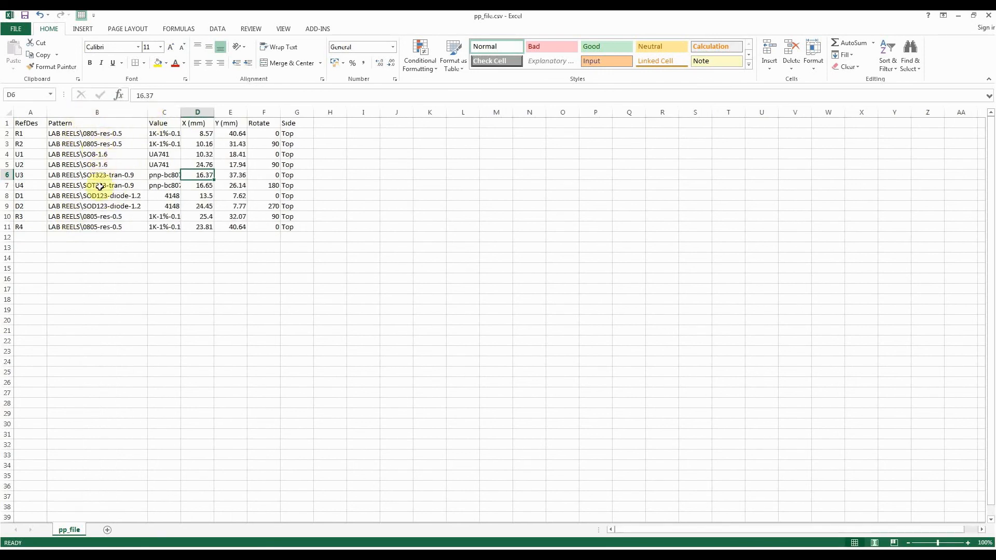
left_click_drag(180, 107, 256, 109)
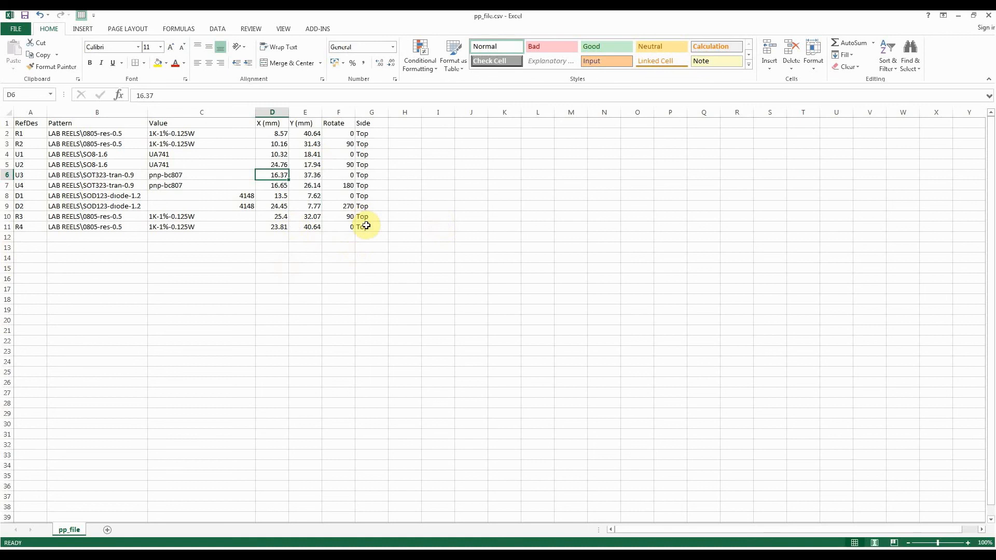
left_click_drag(366, 226, 29, 206)
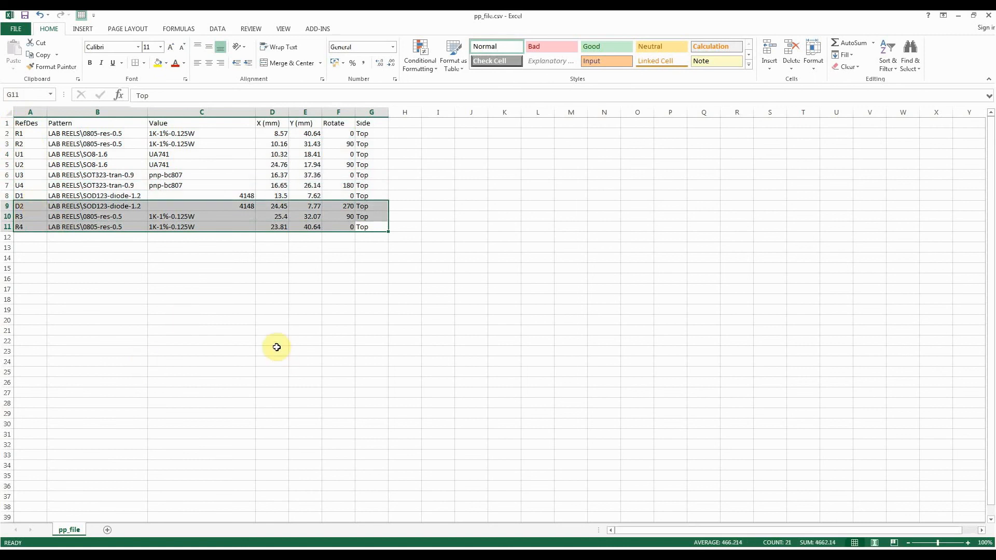
left_click(332, 288)
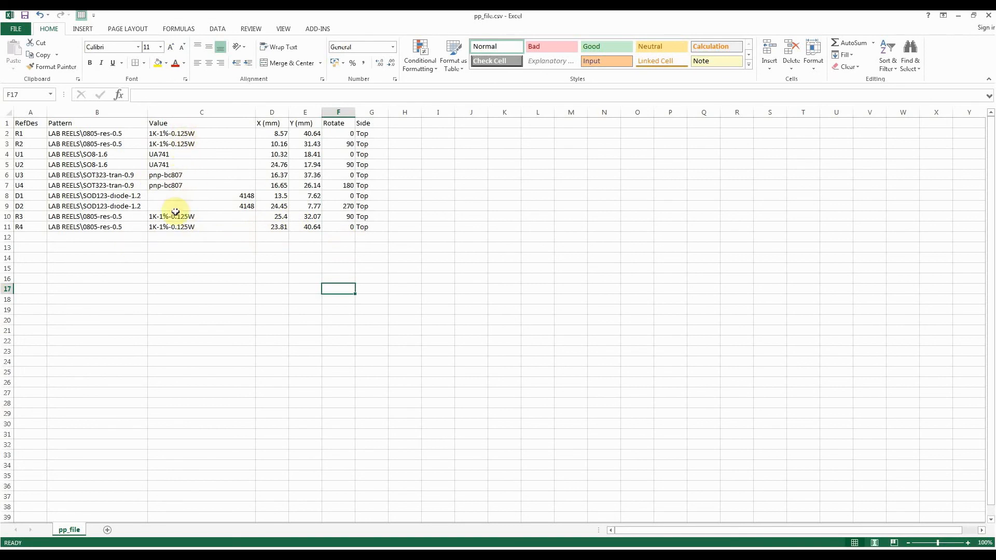
Try changing the value of diode D1 to 1N4148.
double_click(244, 195)
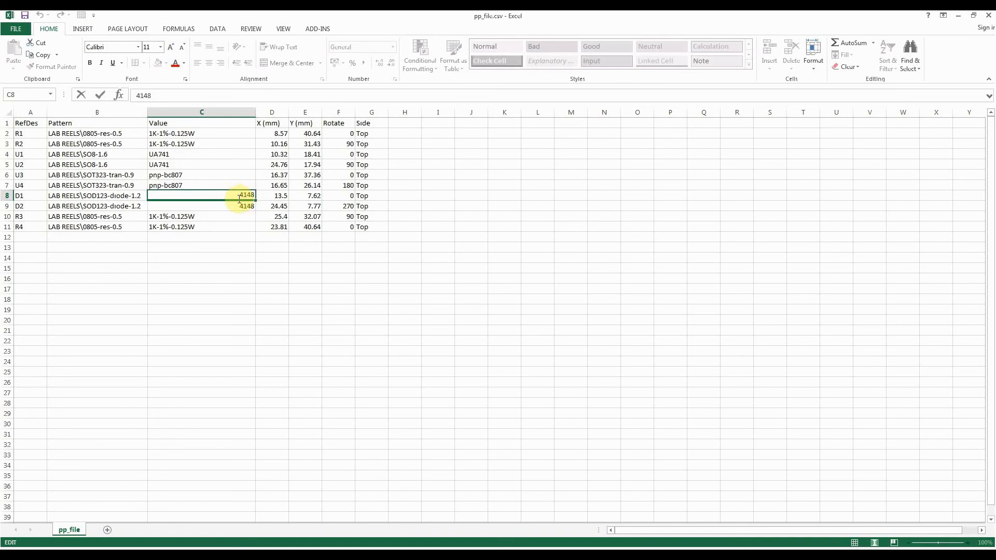
type("1N")
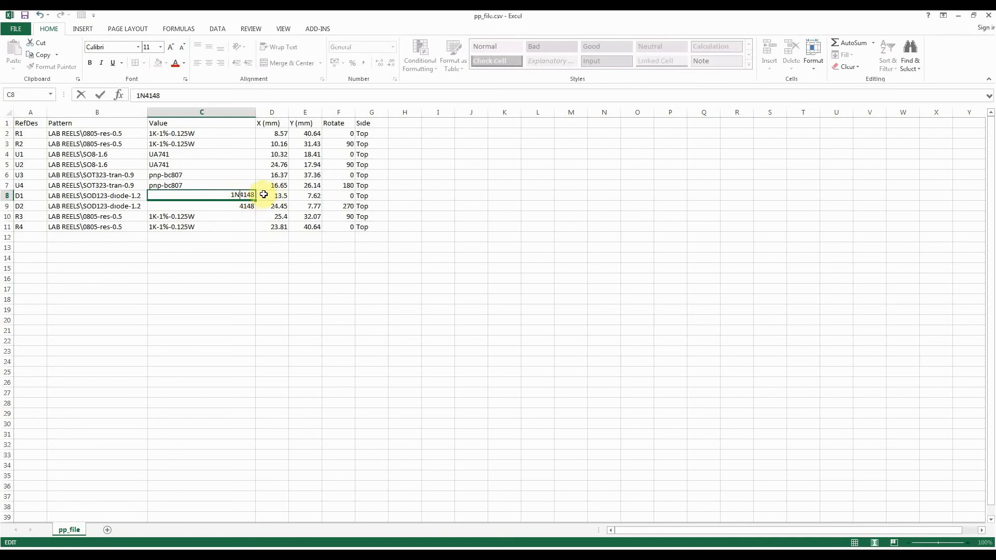
left_click(309, 196)
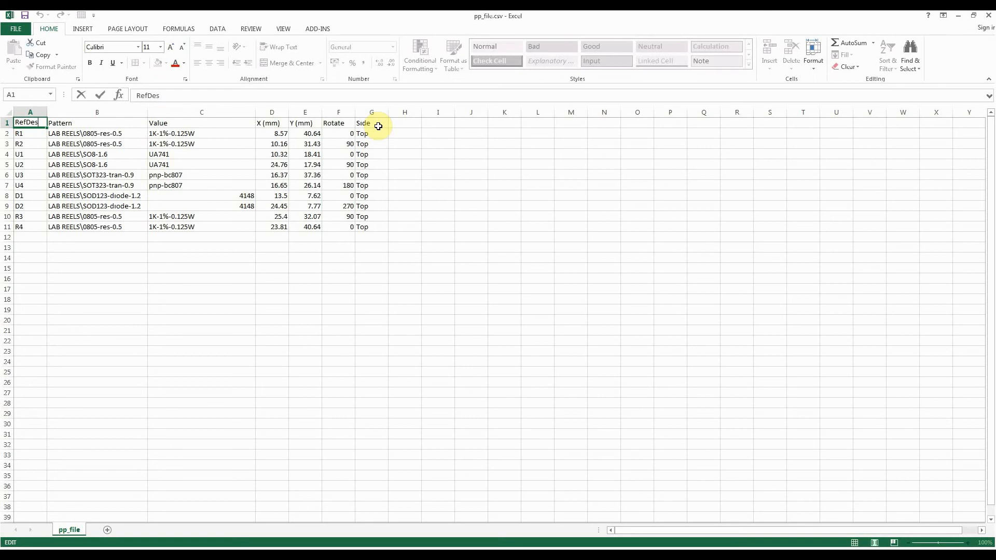
Rename the RefDes column header to Ref and the Pattern header to Package.
key("BackSpace")
key("BackSpace")
key("BackSpace")
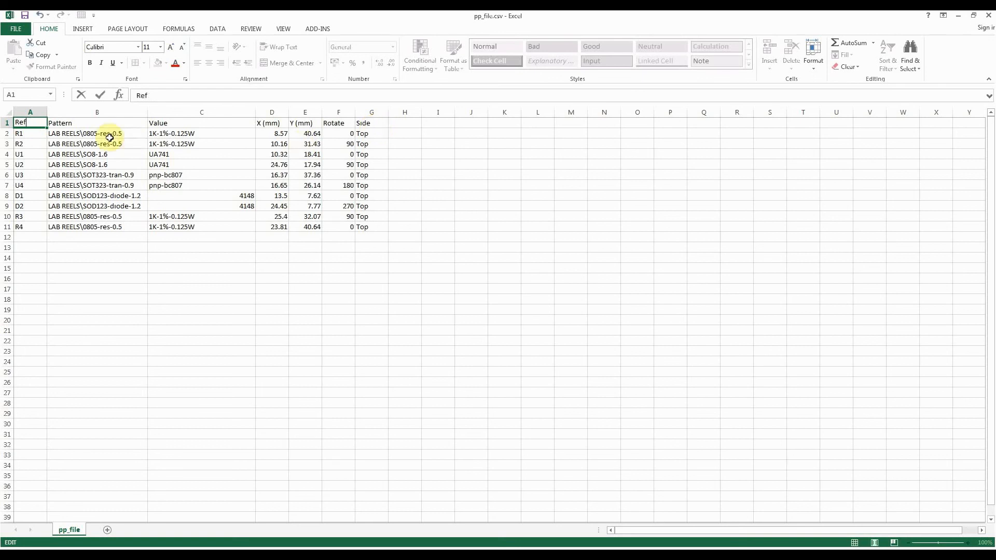
double_click(113, 125)
double_click(113, 125)
type("pACKAGE")
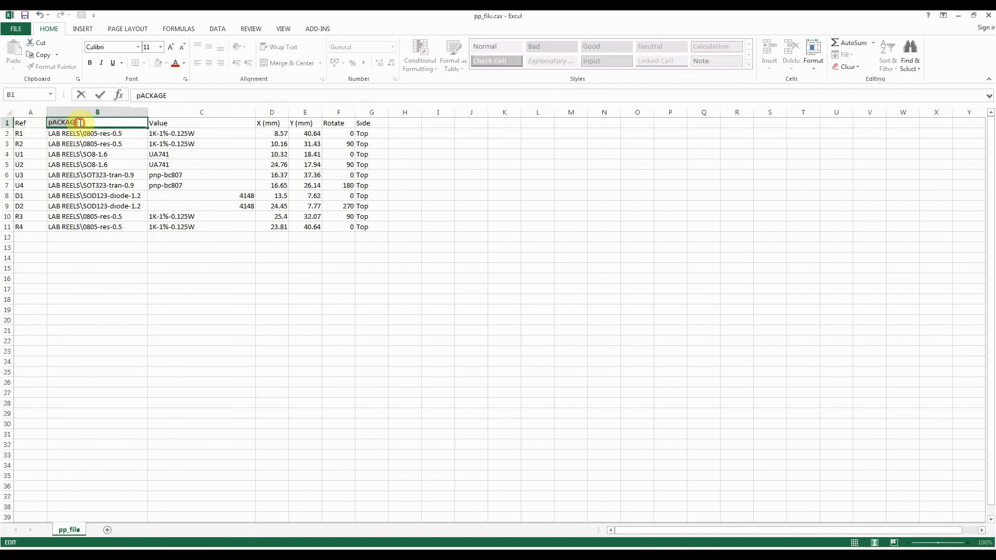
type("Package")
left_click(160, 126)
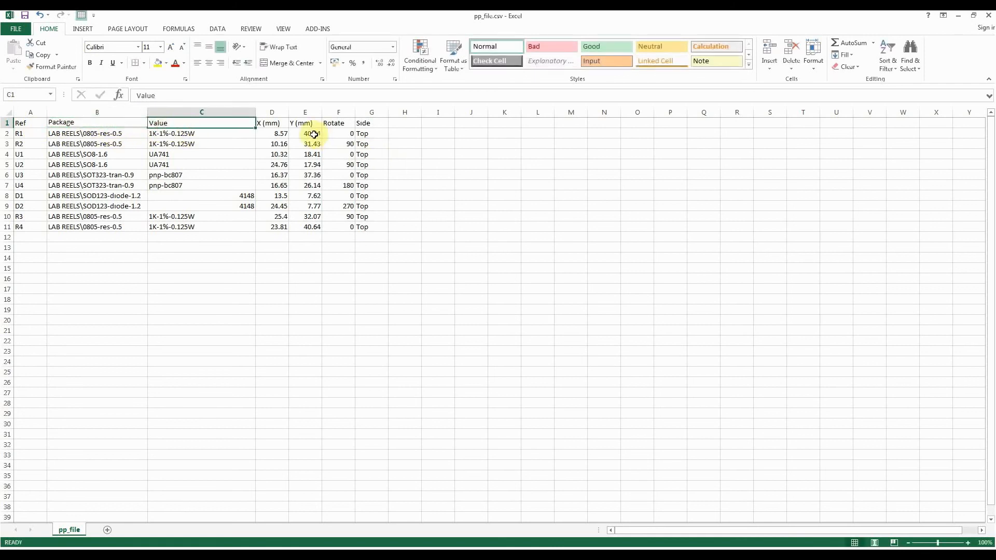
Remove the (mm) unit from both coordinate column headers so they read X and Y.
double_click(274, 123)
key("BackSpace")
key("BackSpace")
key("BackSpace")
key("BackSpace")
key("BackSpace")
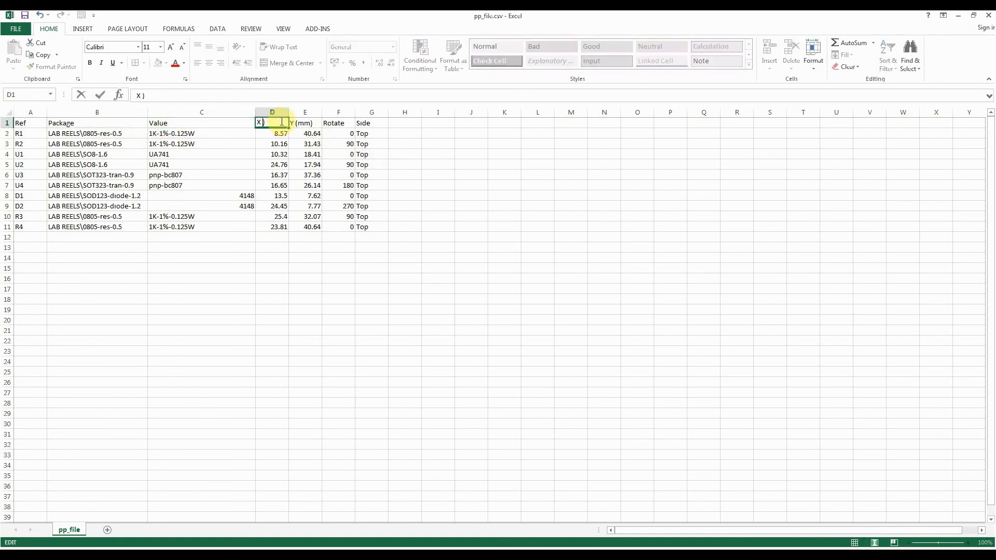
left_click(301, 123)
double_click(300, 123)
key("BackSpace")
key("BackSpace")
key("BackSpace")
key("BackSpace")
key("BackSpace")
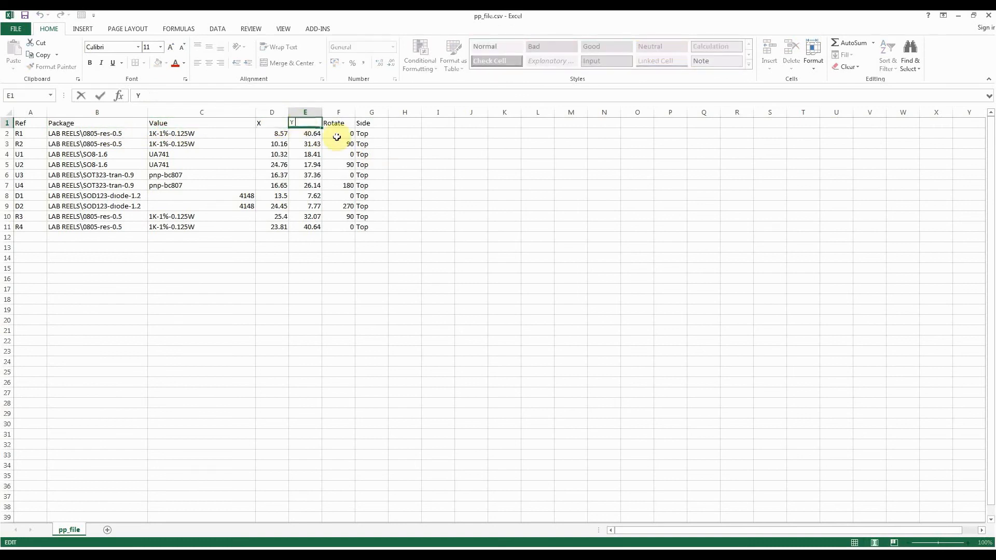
Rename the Rotate column header to Rotation.
double_click(338, 123)
key("BackSpace")
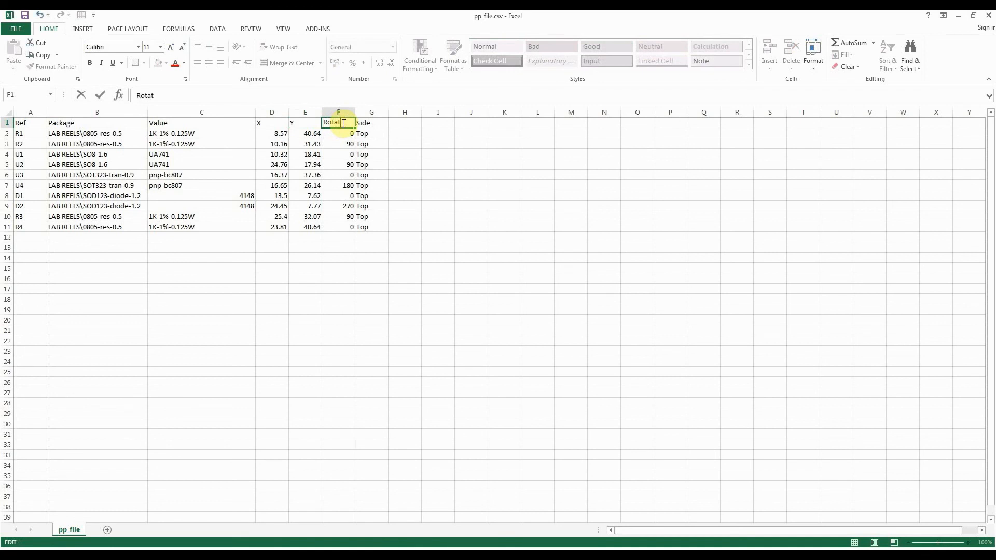
type("ion")
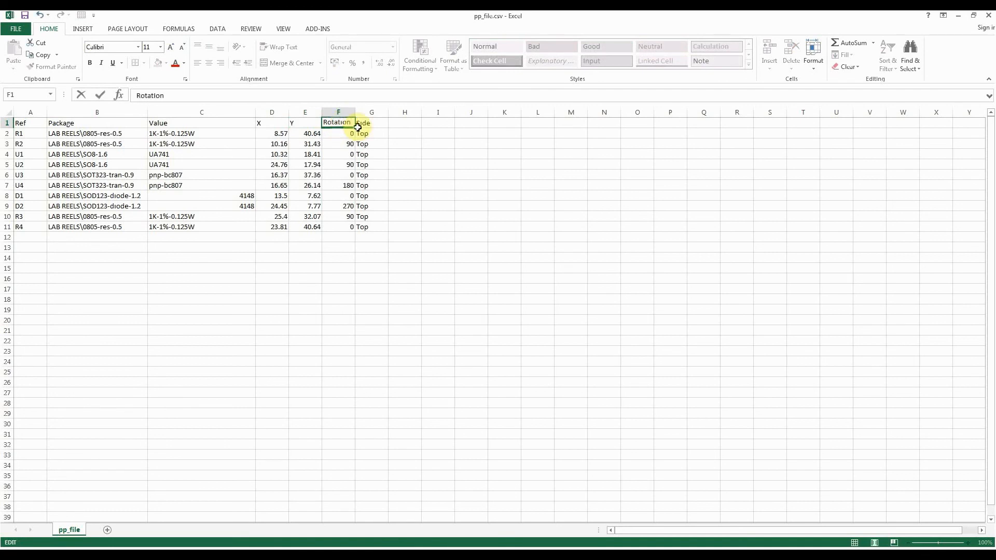
left_click(382, 155)
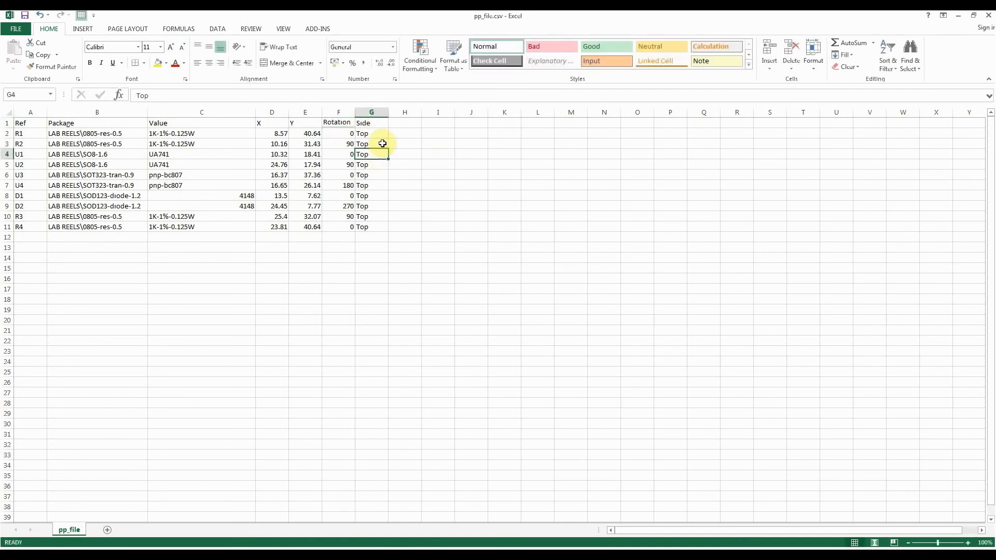
Save pp_file.csv, keeping the CSV (Comma delimited) format, and look over the full component table.
left_click(25, 15)
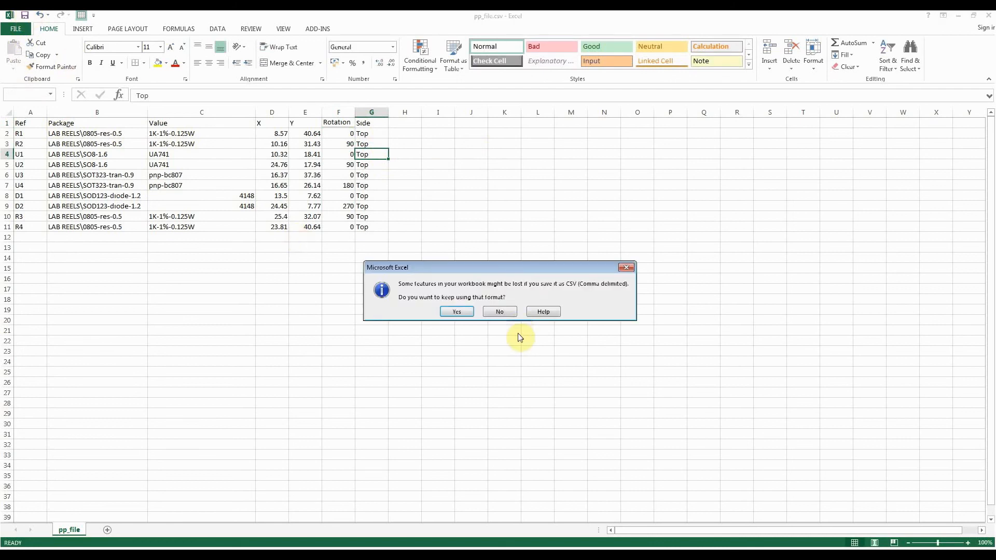
left_click(457, 311)
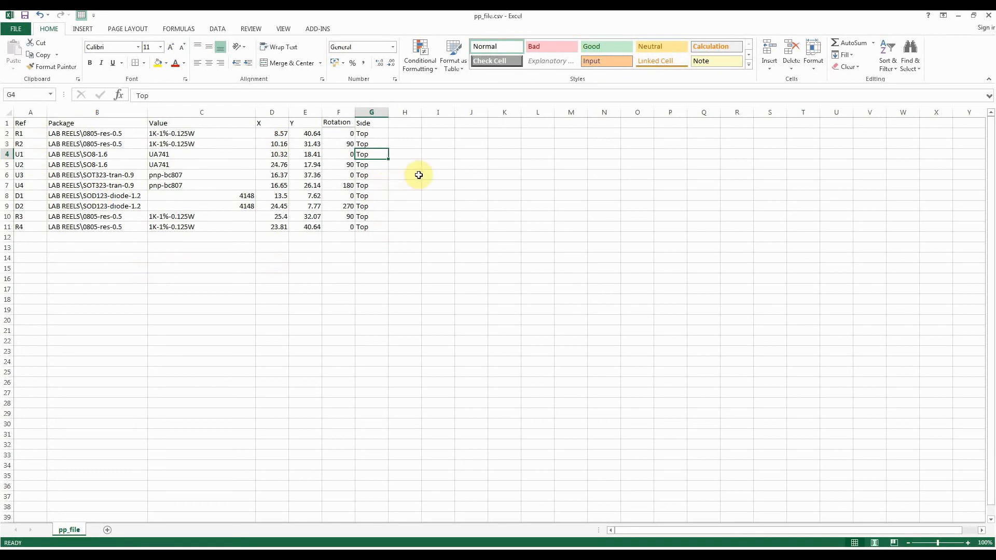
left_click_drag(19, 124, 369, 227)
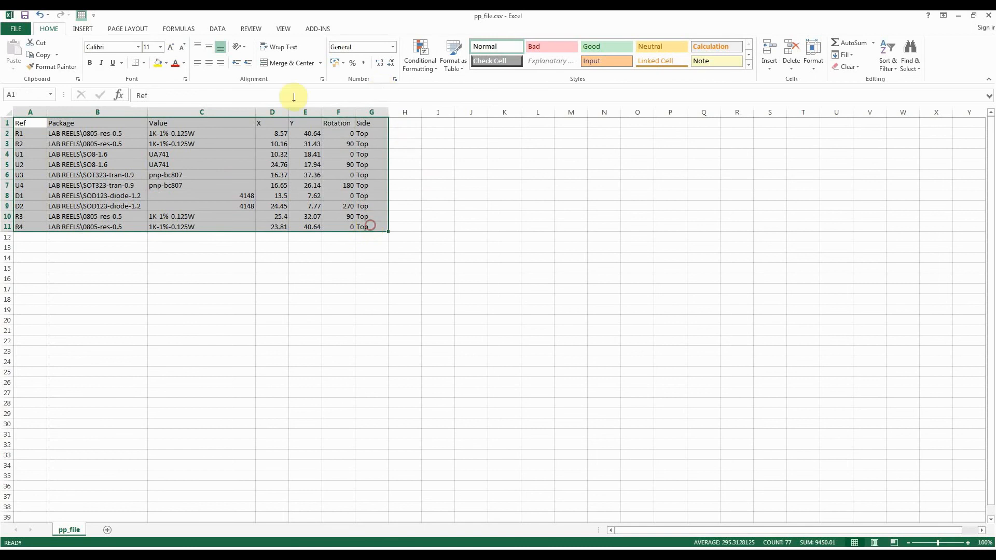
left_click(139, 288)
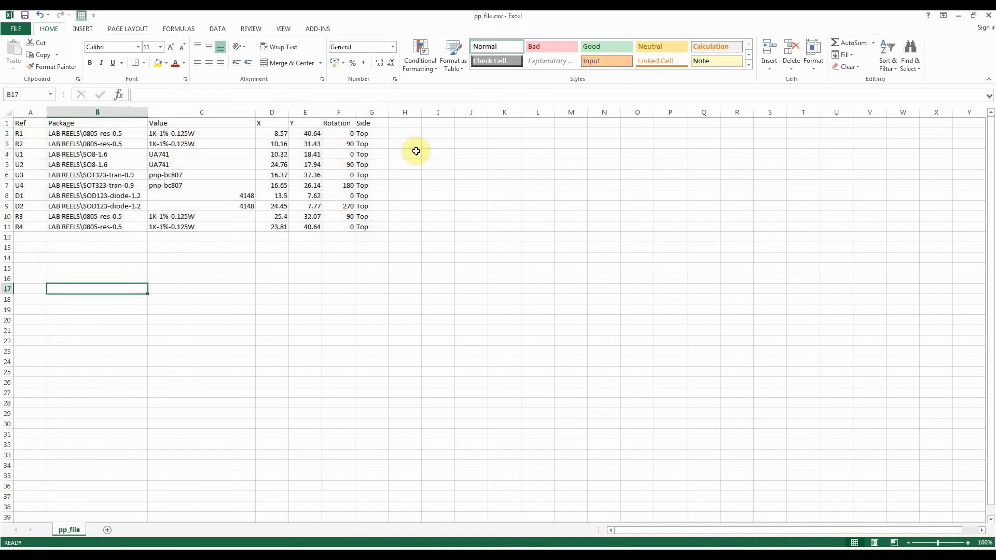